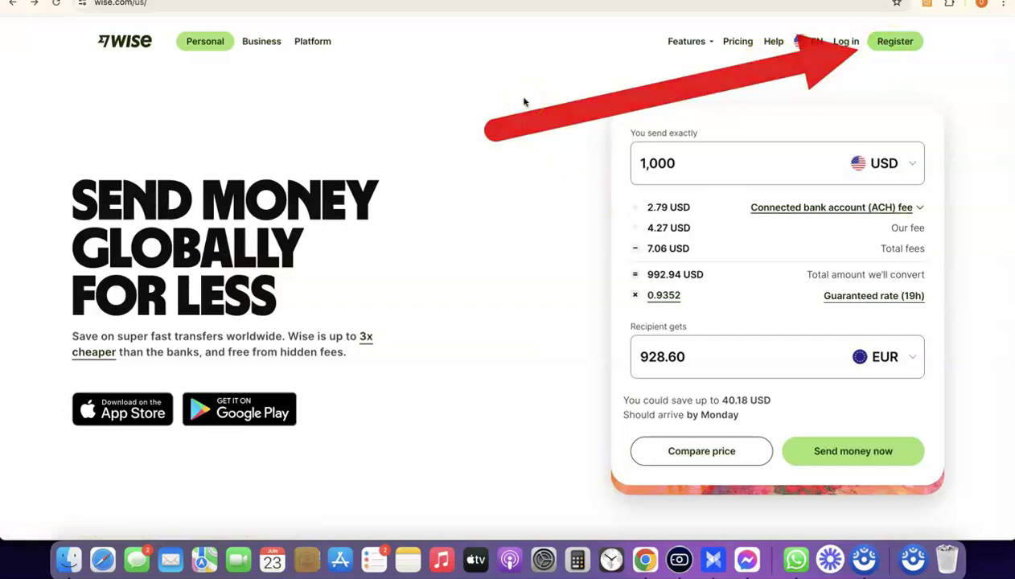
- Set the transfer calculator to send 100 USD with GBP as the recipient's currency
left_click(696, 159)
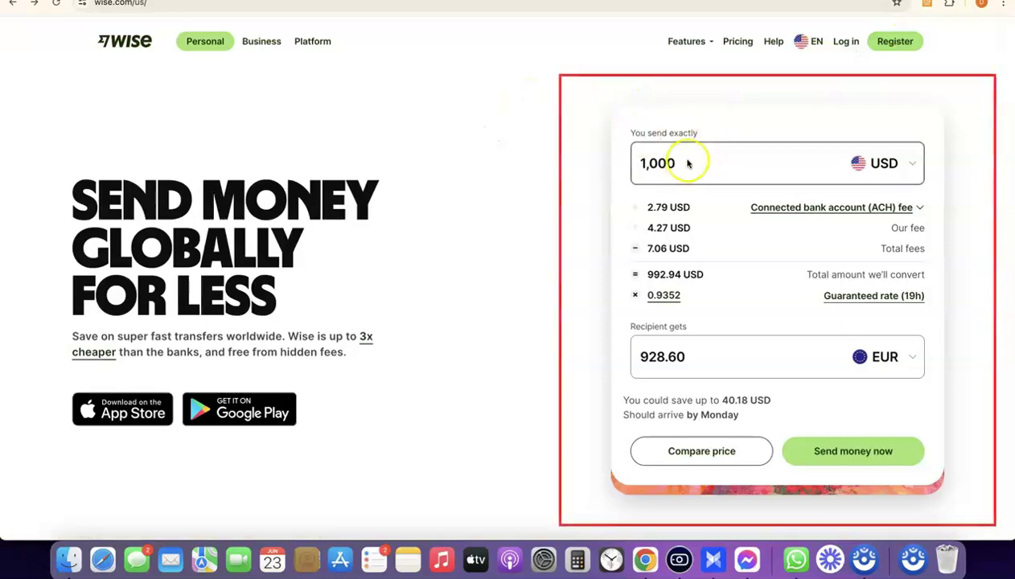
double_click(688, 158)
type("1")
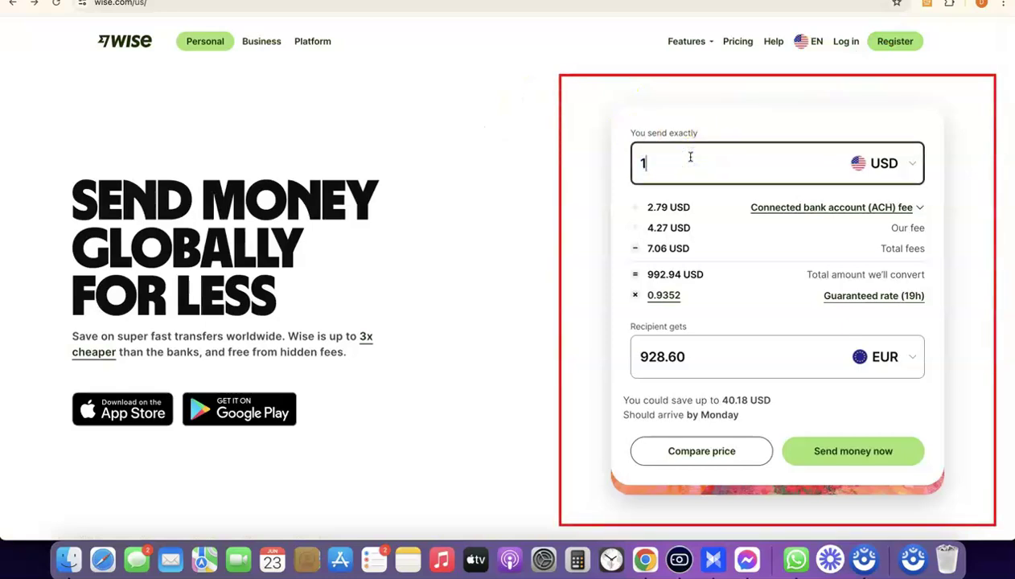
type("00")
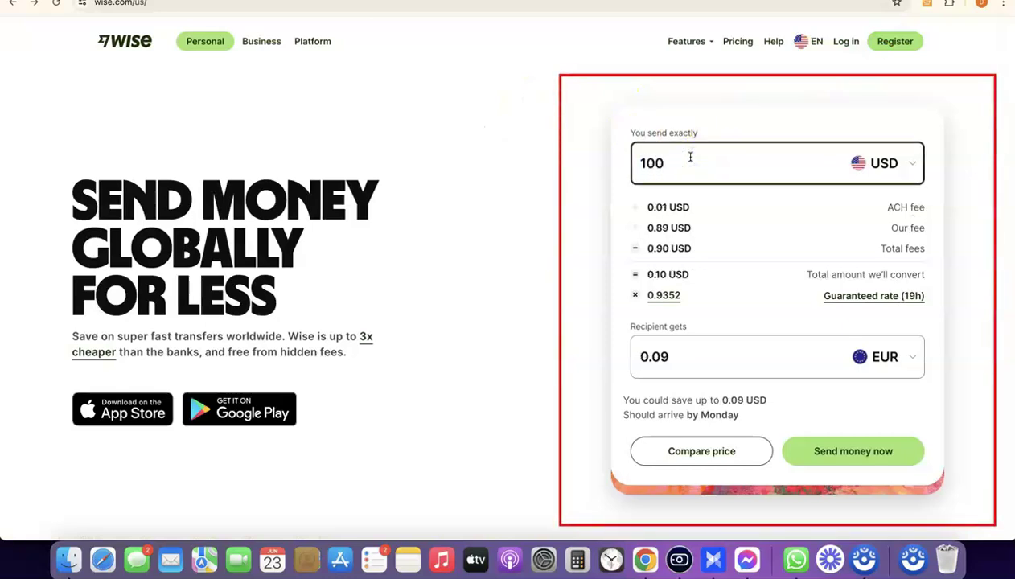
left_click(964, 420)
left_click(909, 357)
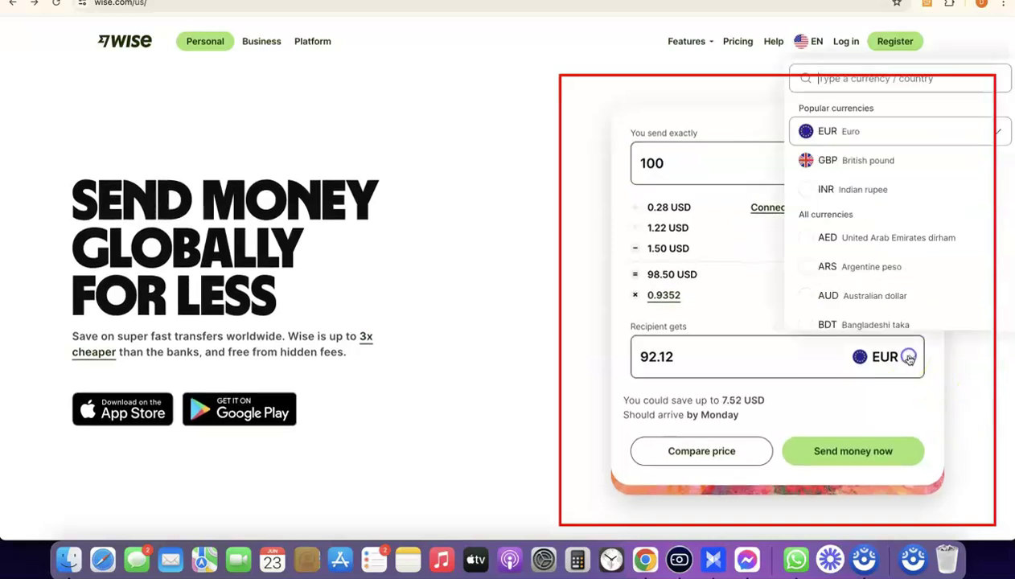
left_click(852, 165)
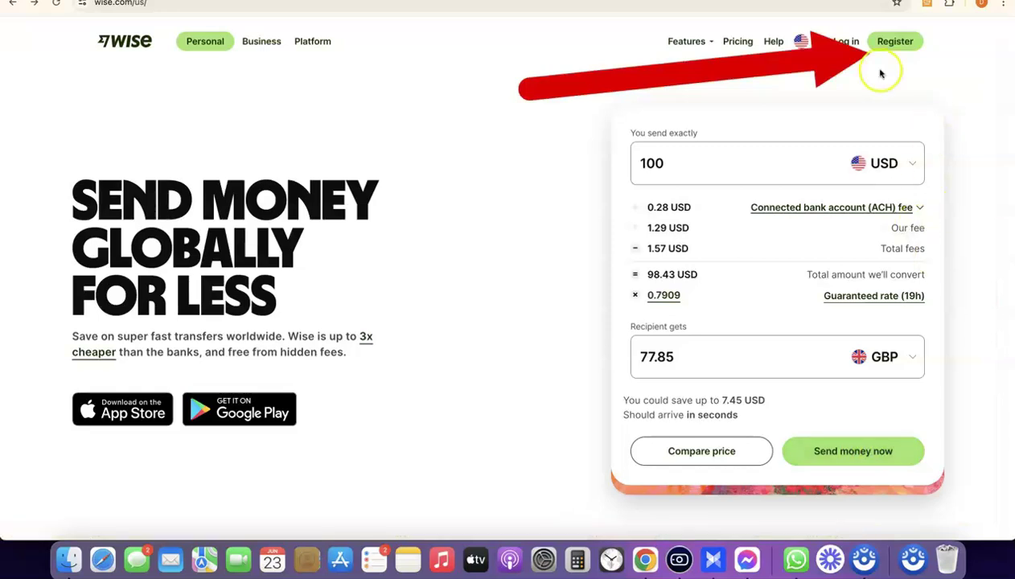
- Start registering a new account and submit the saved e-mail address for it
left_click(892, 47)
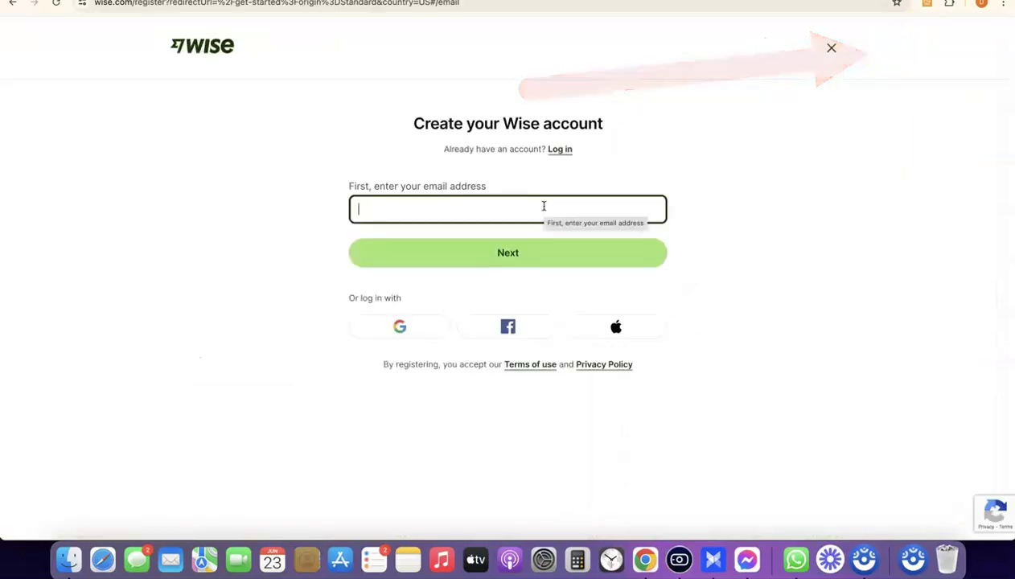
left_click(505, 212)
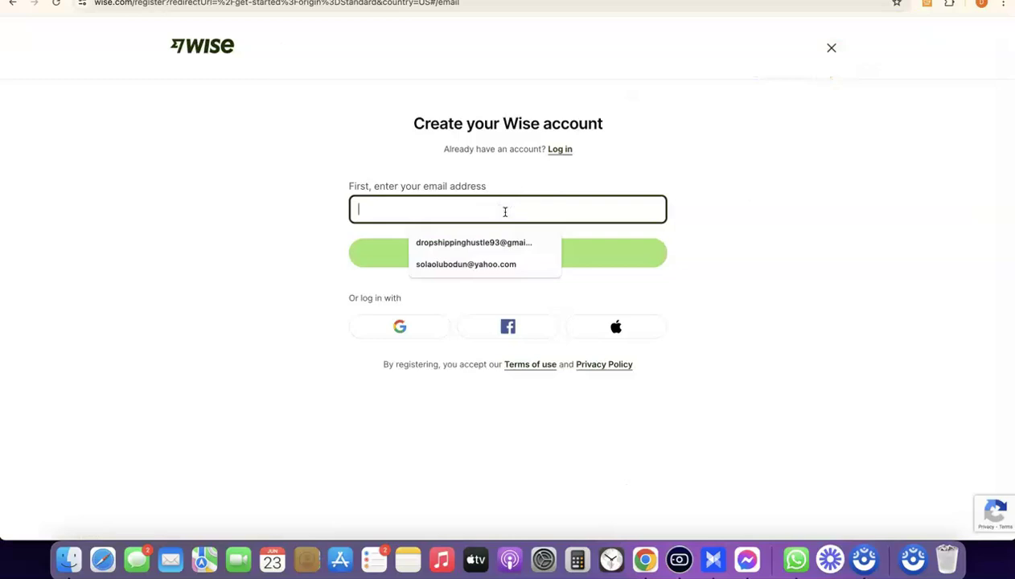
key("Down")
key("Return")
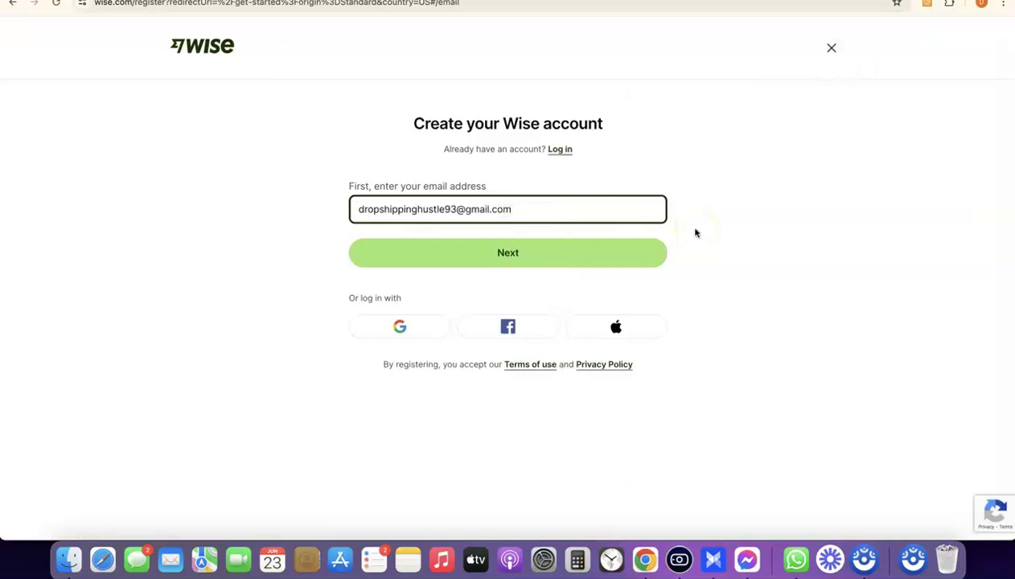
left_click(514, 265)
left_click(496, 260)
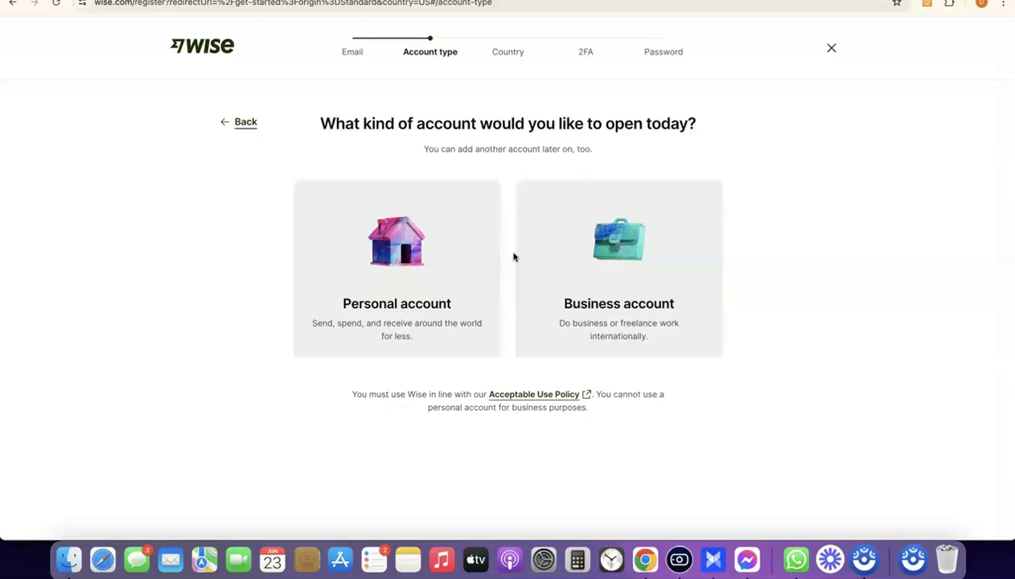
- Choose a personal account and submit the country and state of residence, keeping United States as the country
left_click(450, 251)
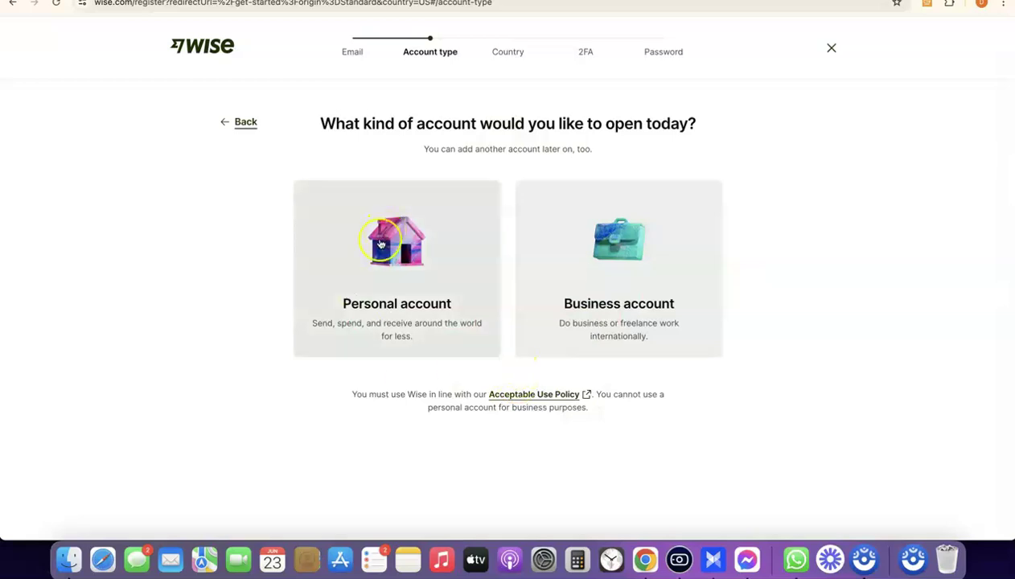
left_click(397, 270)
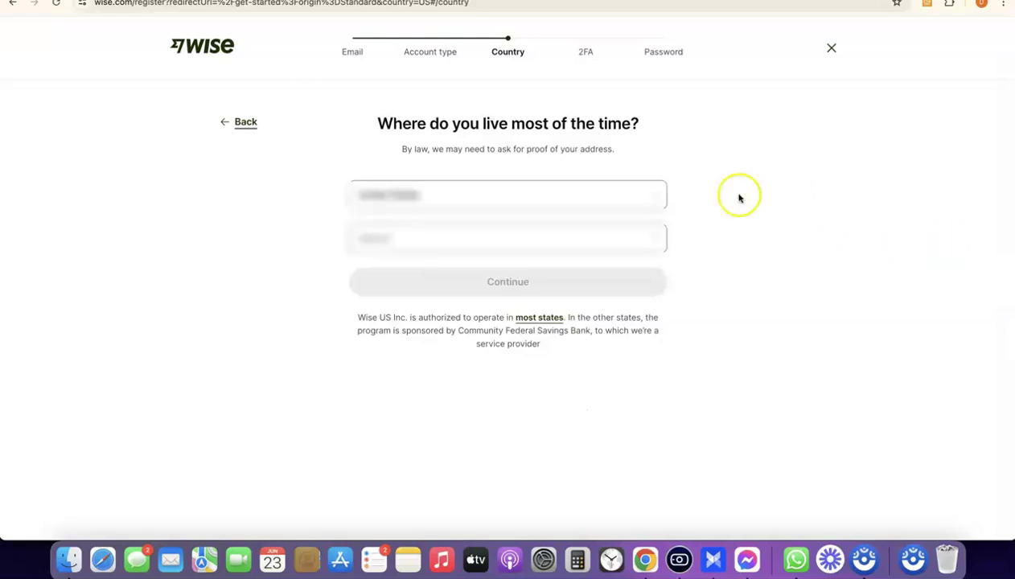
left_click(658, 196)
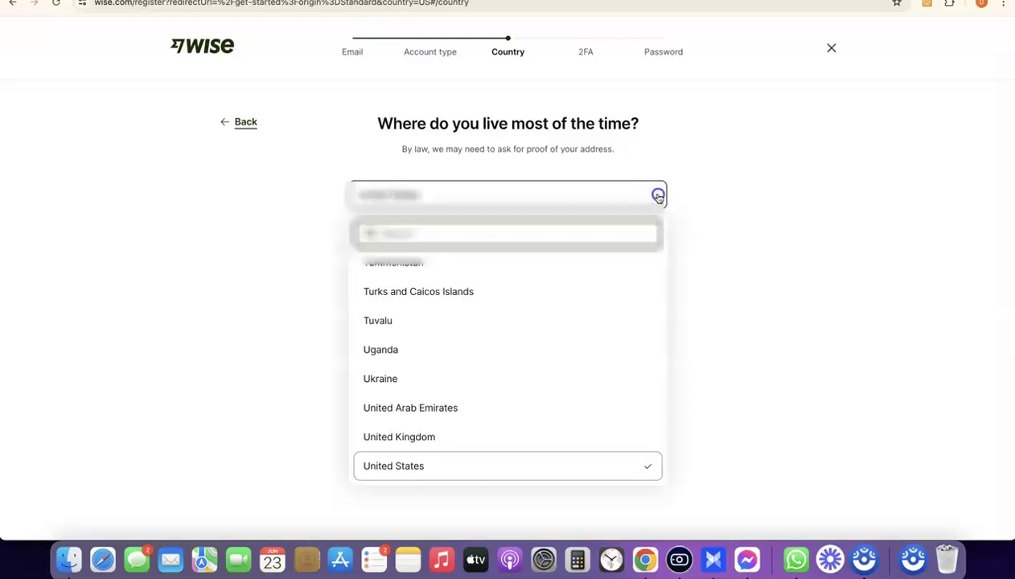
left_click(659, 197)
left_click(665, 254)
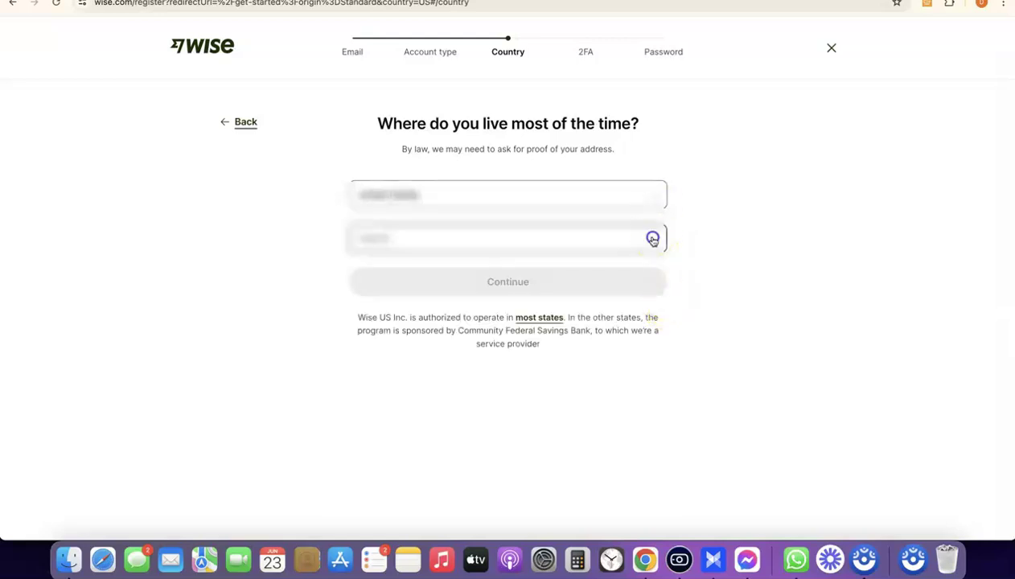
left_click(652, 237)
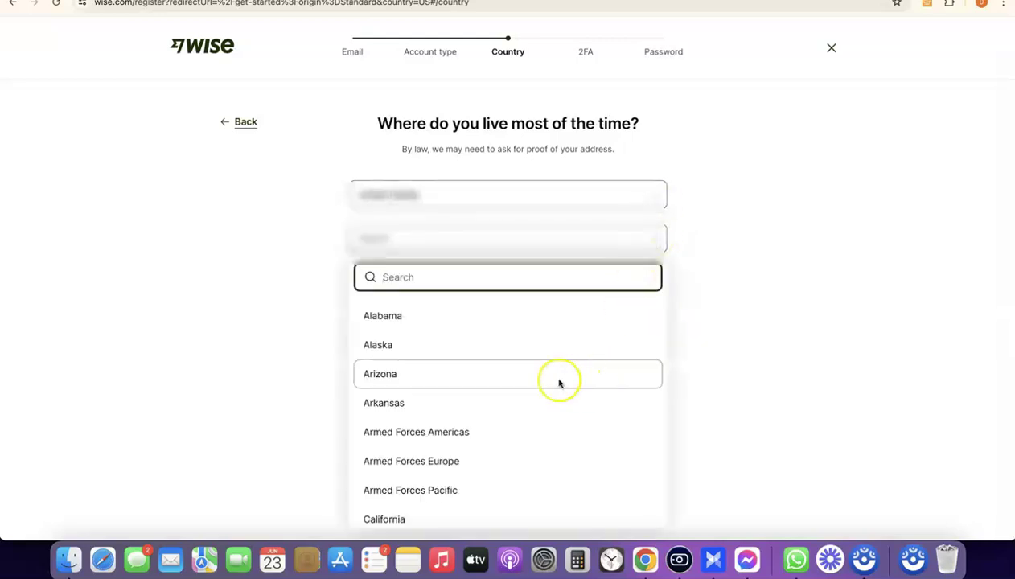
left_click(453, 279)
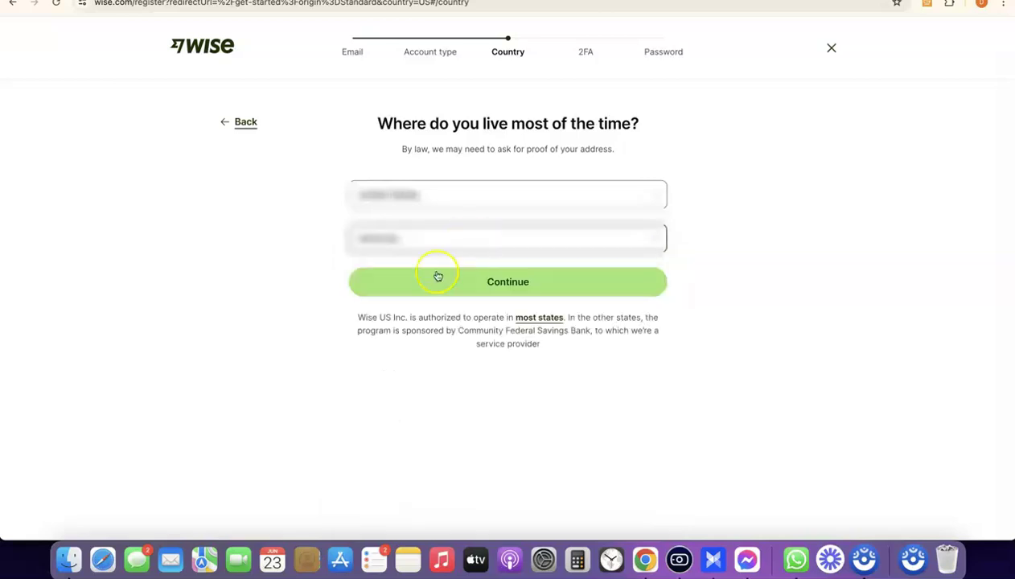
left_click(511, 291)
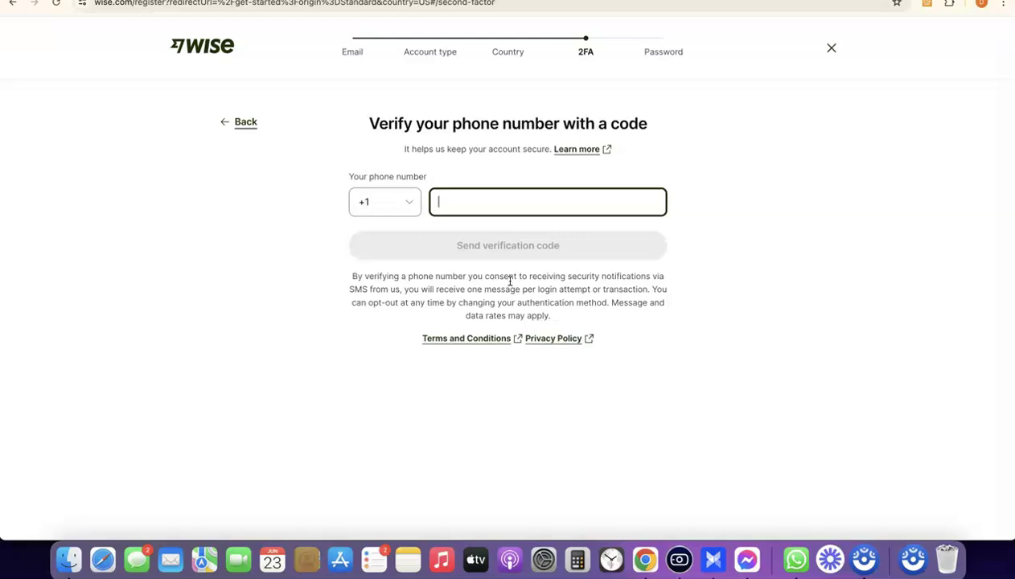
- Enter the account holder's phone number and request a verification code for it
left_click(455, 202)
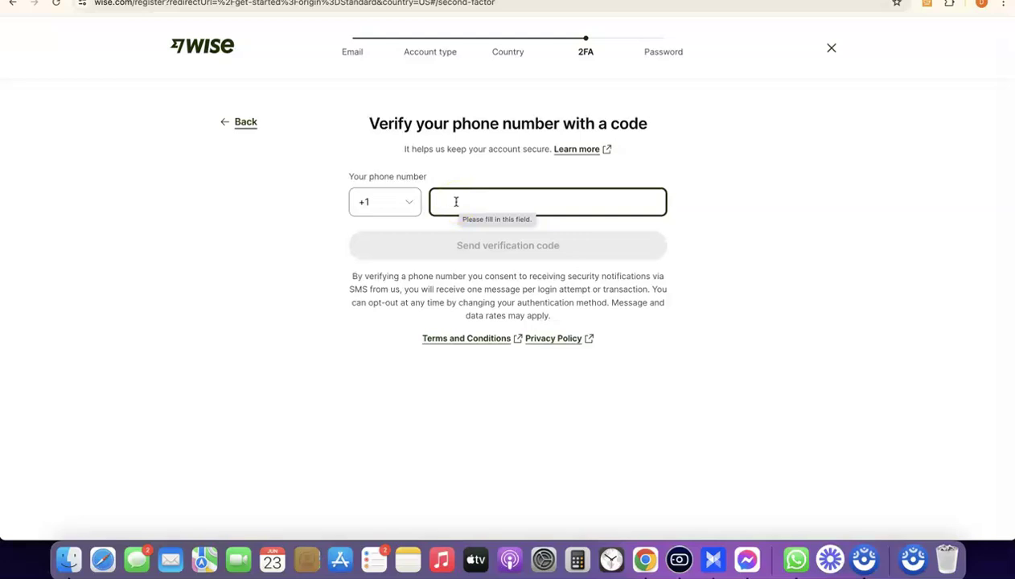
left_click(449, 207)
key("super+v")
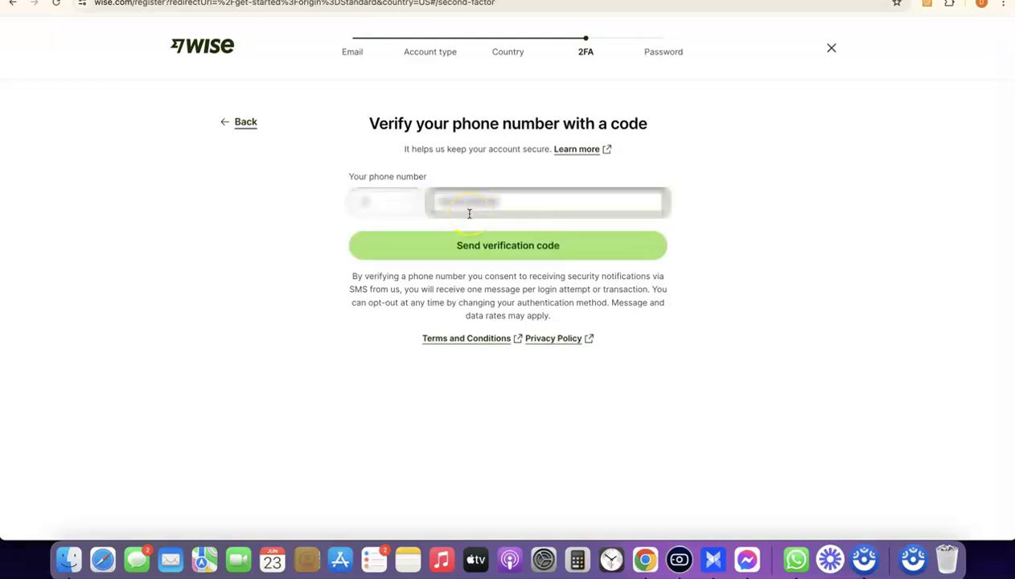
left_click(474, 246)
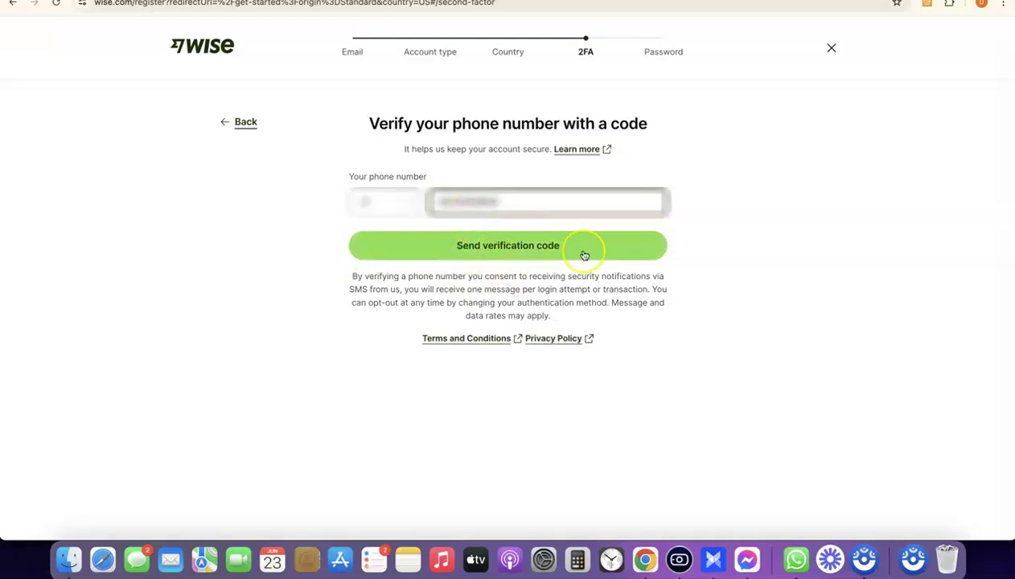
left_click(495, 256)
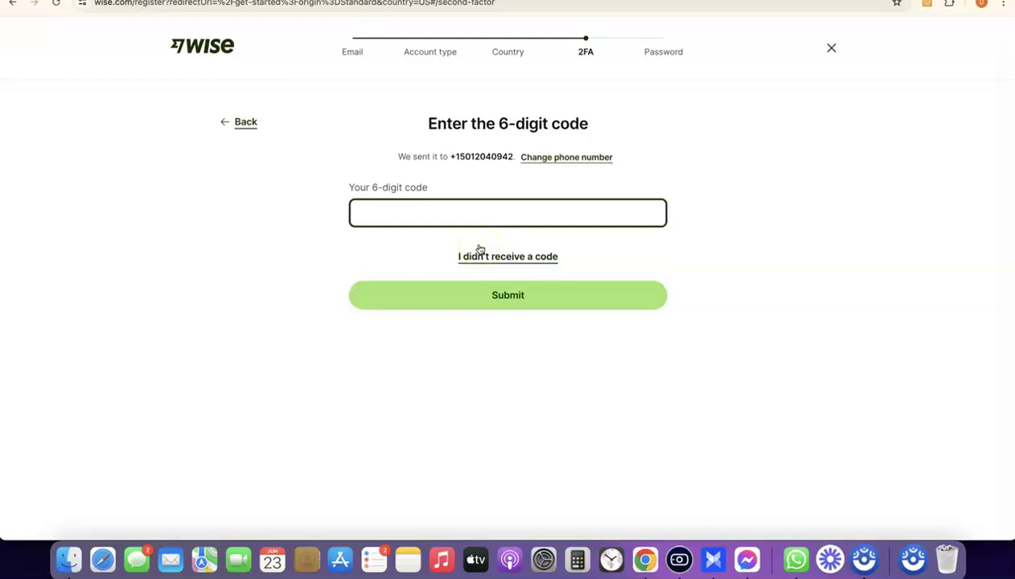
- Enter the received 6-digit verification code and submit it
left_click(457, 218)
left_click(455, 226)
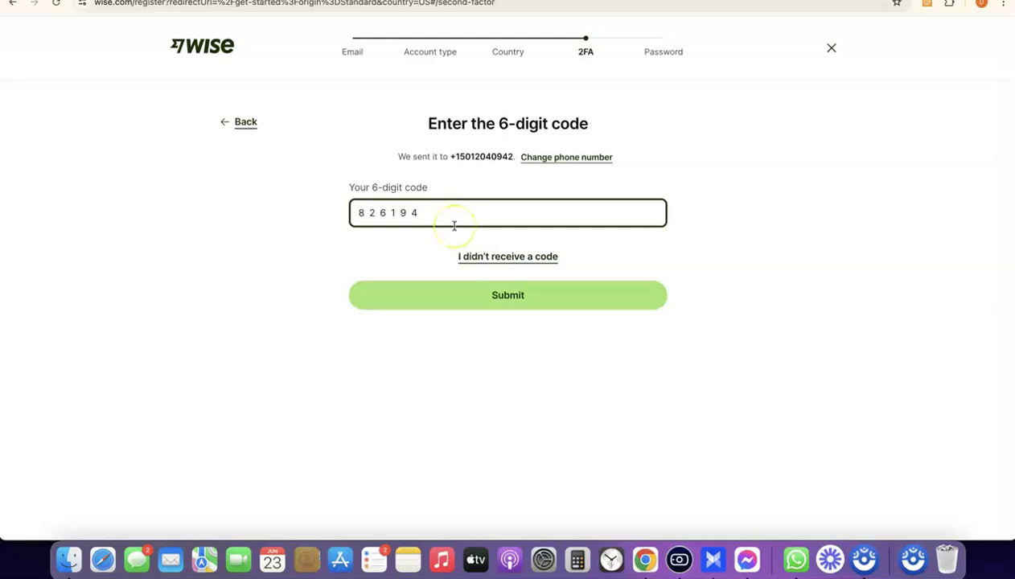
left_click(574, 300)
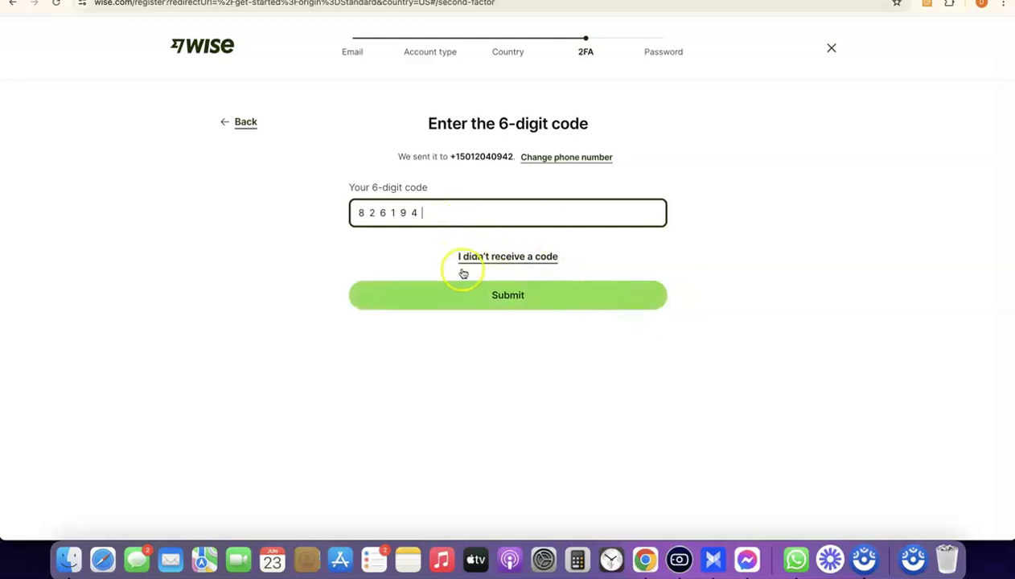
scroll(505, 296, "up", 5, "ctrl")
left_click(504, 300)
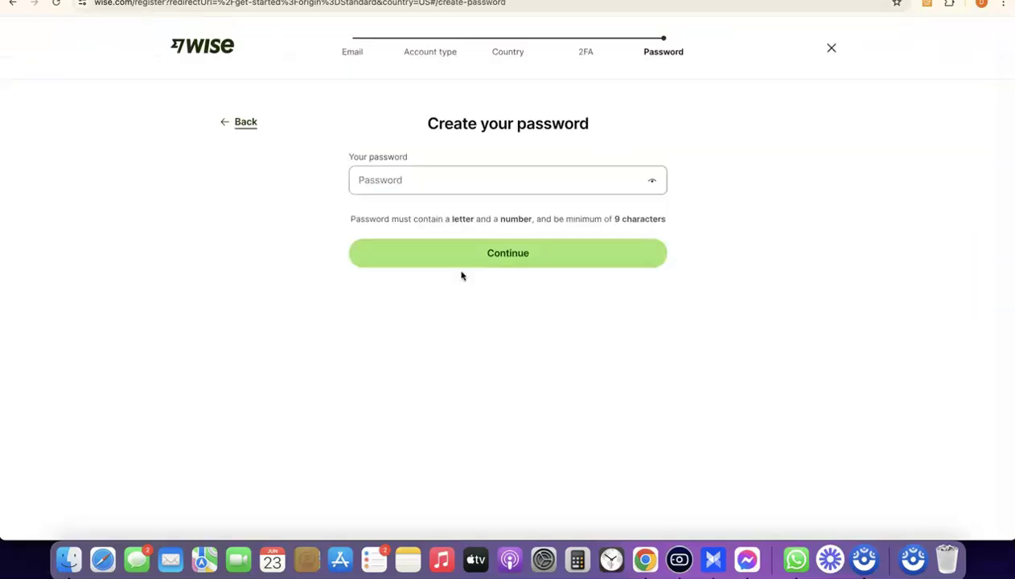
- Fill the account password with the browser's suggested strong password and continue
left_click(446, 185)
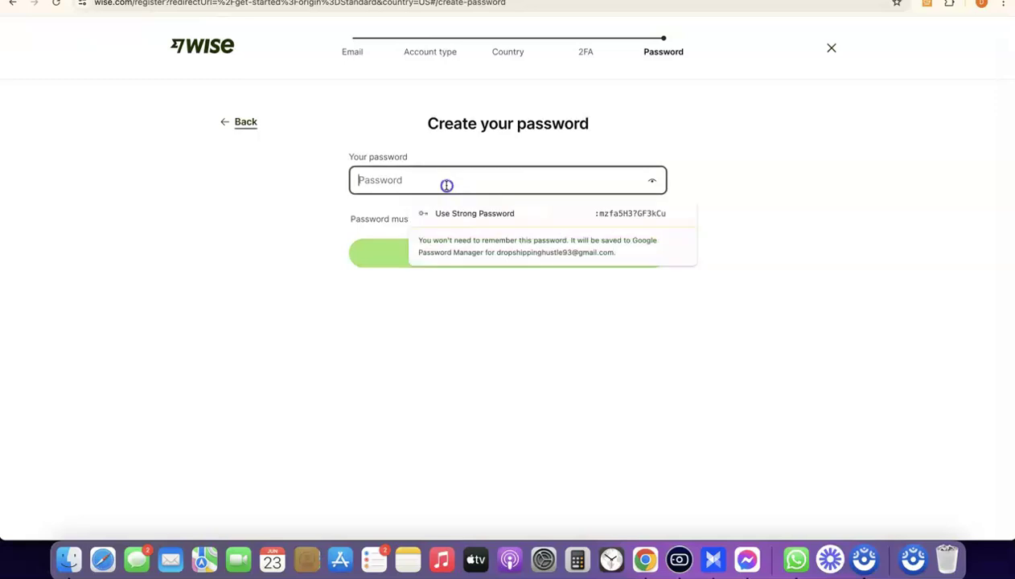
left_click(474, 212)
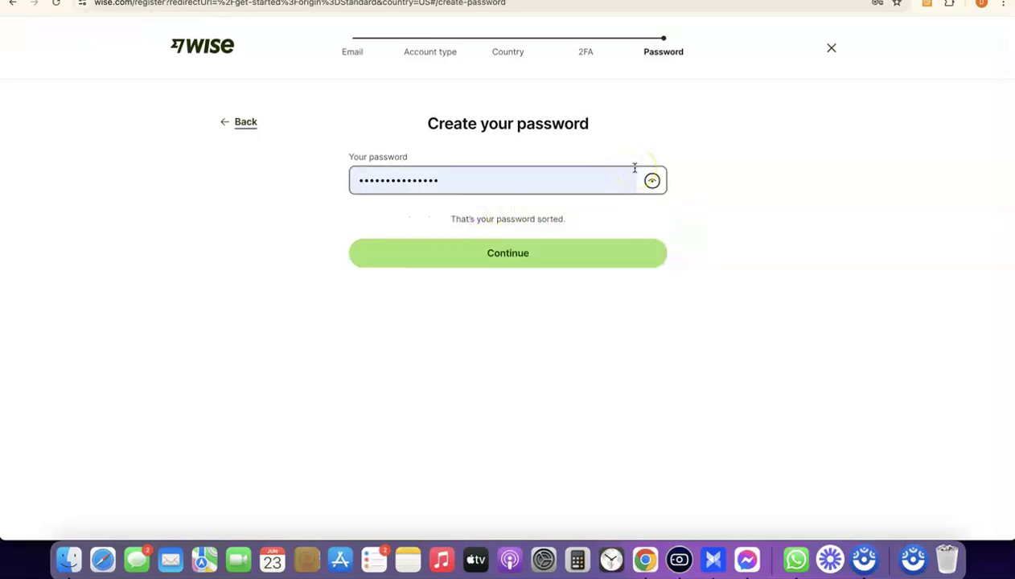
left_click(516, 253)
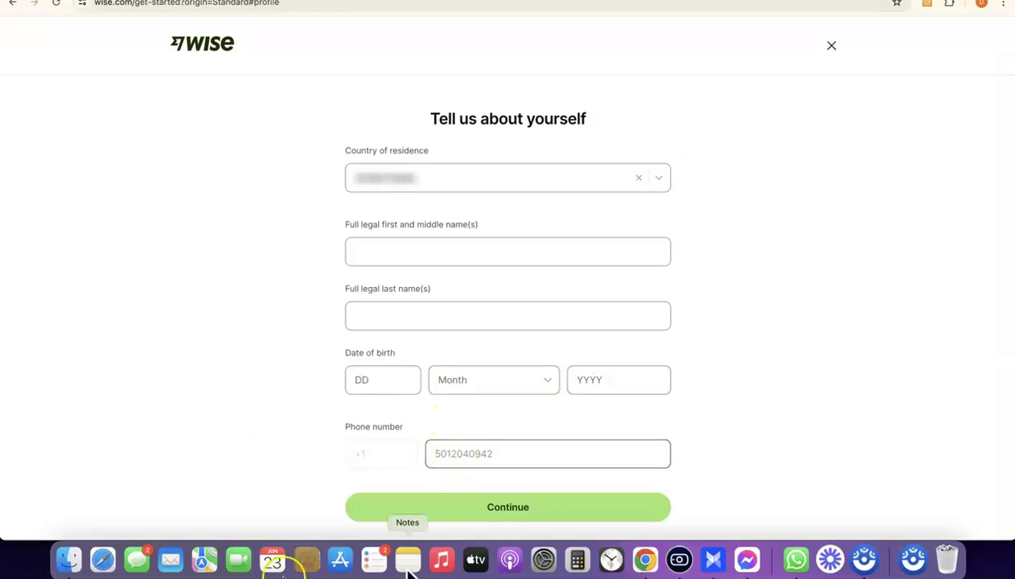
left_click(531, 463)
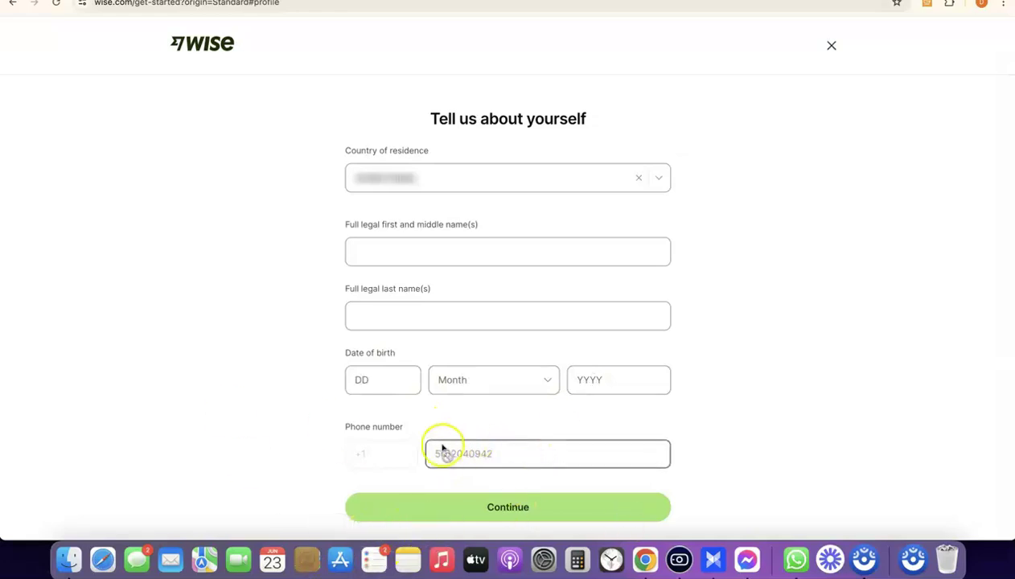
left_click(829, 399)
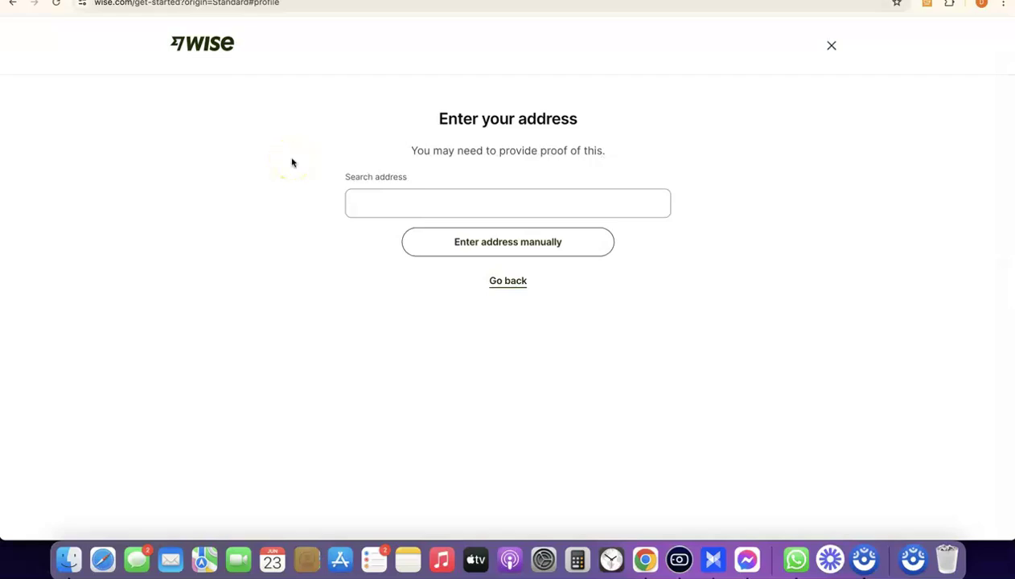
- Look up the account holder's home address, pick the matching suggestion and confirm the address details
left_click(490, 202)
key("super+v")
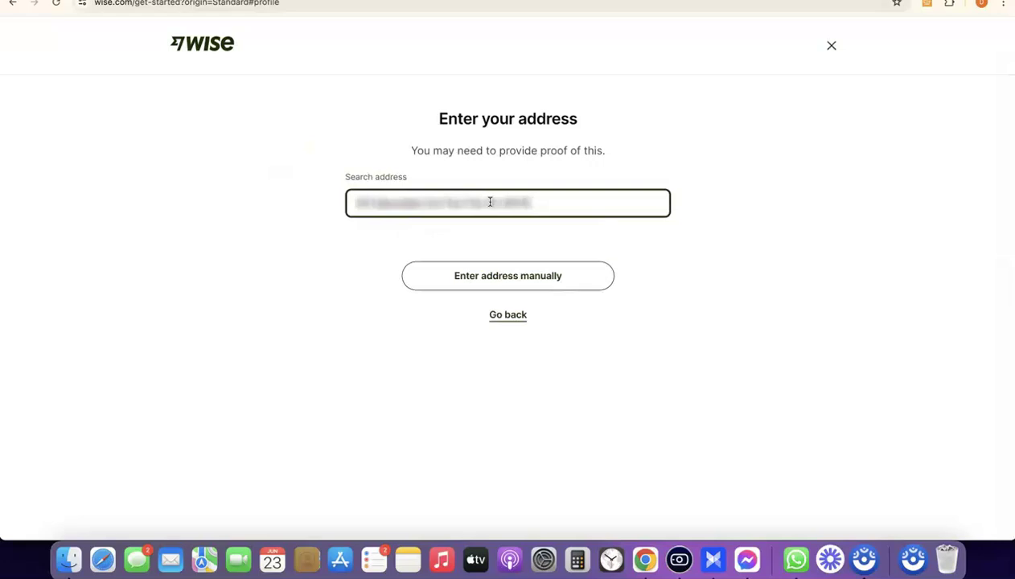
left_click(515, 235)
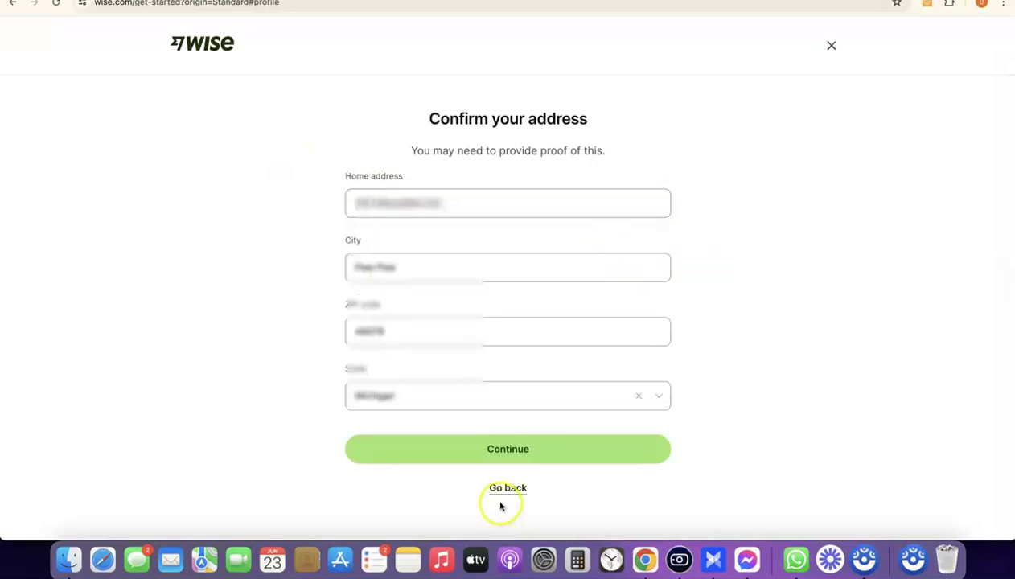
left_click(507, 453)
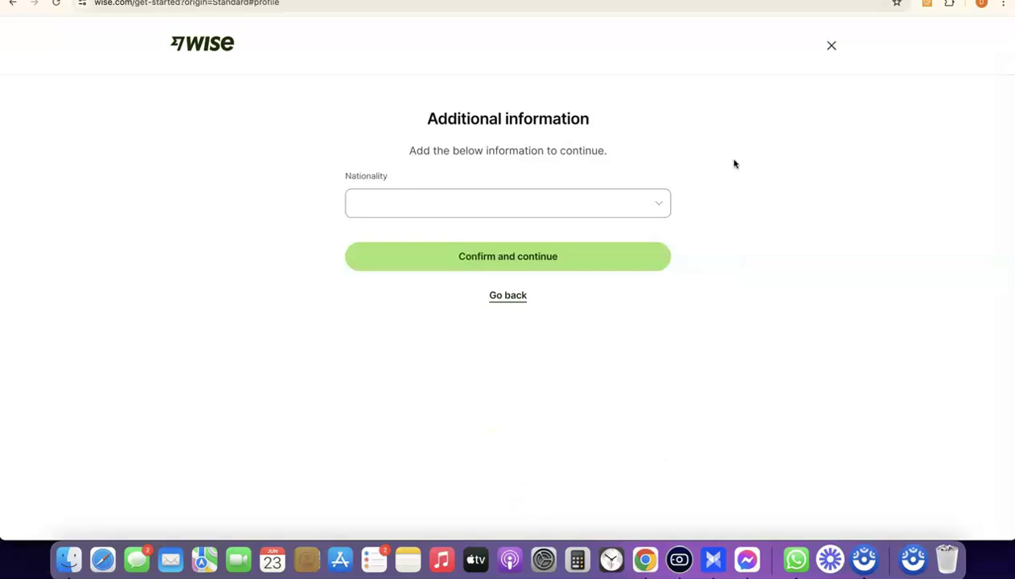
- Look through the countries offered for nationality in the additional information form, then close the list
left_click(651, 201)
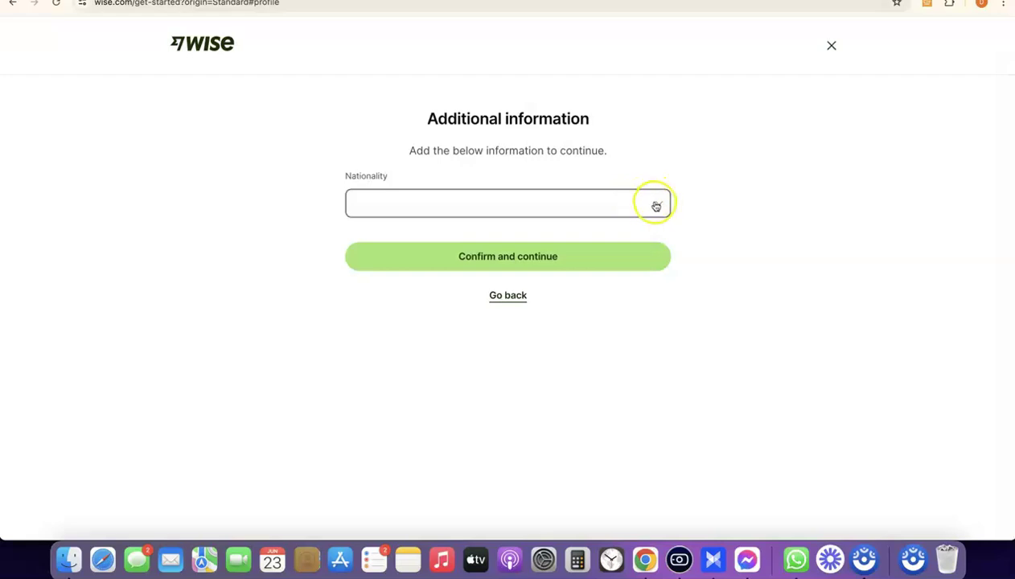
scroll(430, 288, "down", 10)
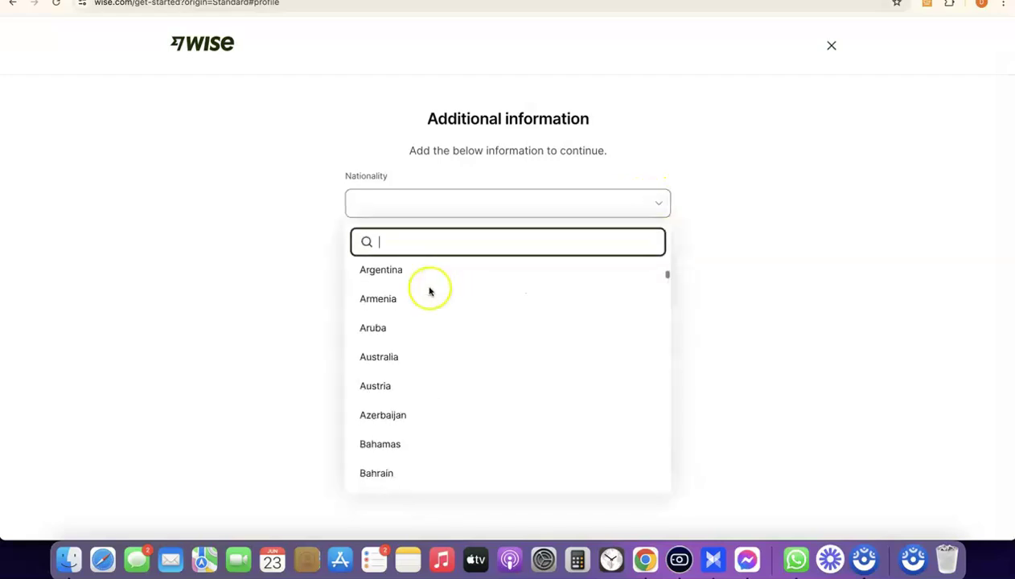
scroll(433, 287, "down", 5)
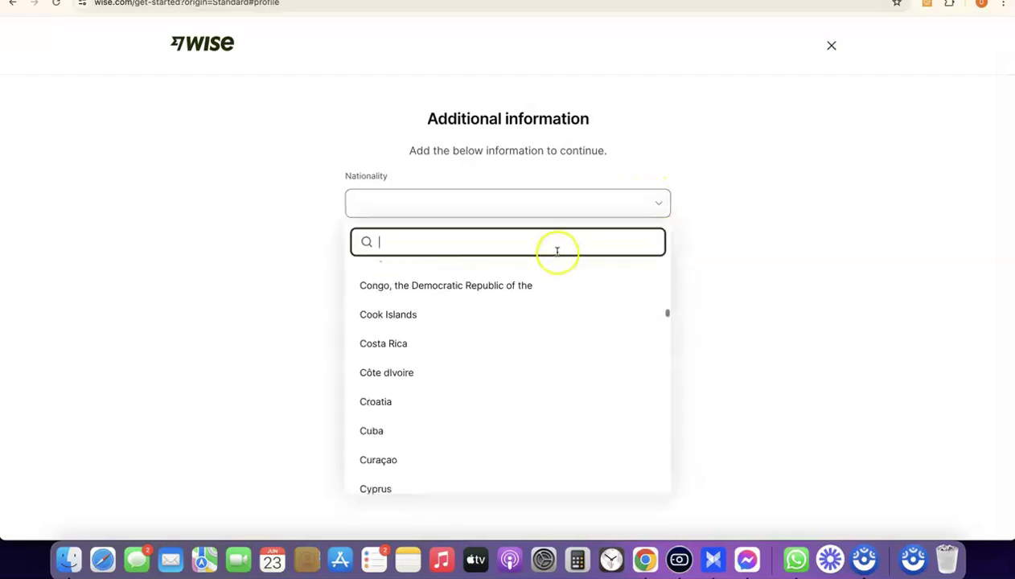
left_click(686, 213)
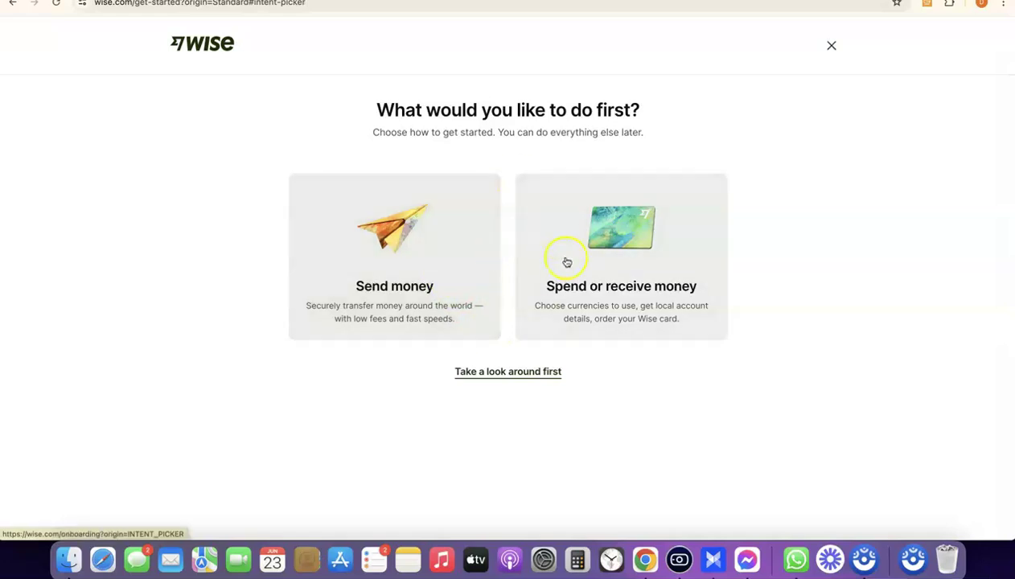
- Choose to spend or receive money first and continue the account setup with United States dollar as the currency
left_click(593, 283)
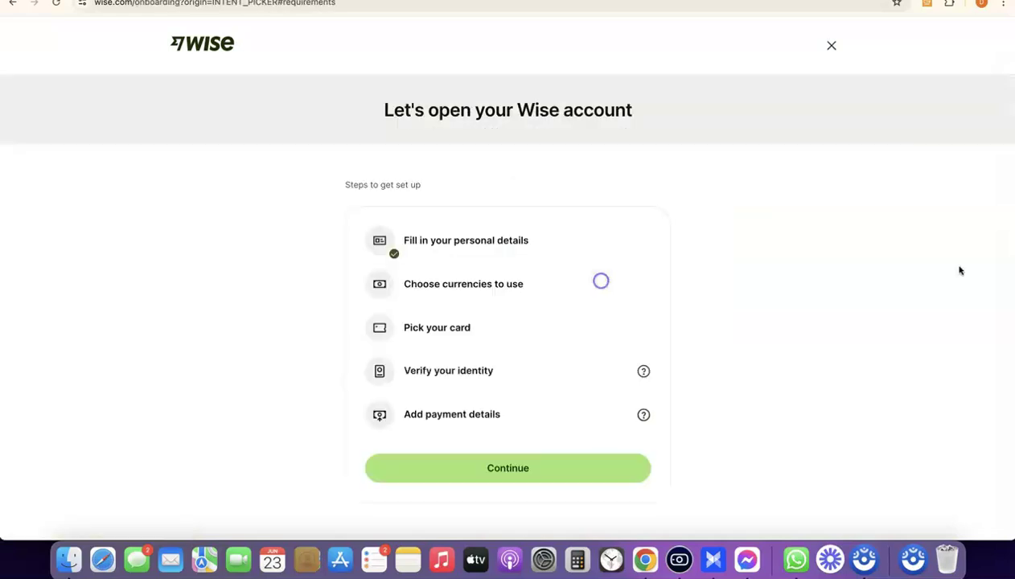
left_click(505, 469)
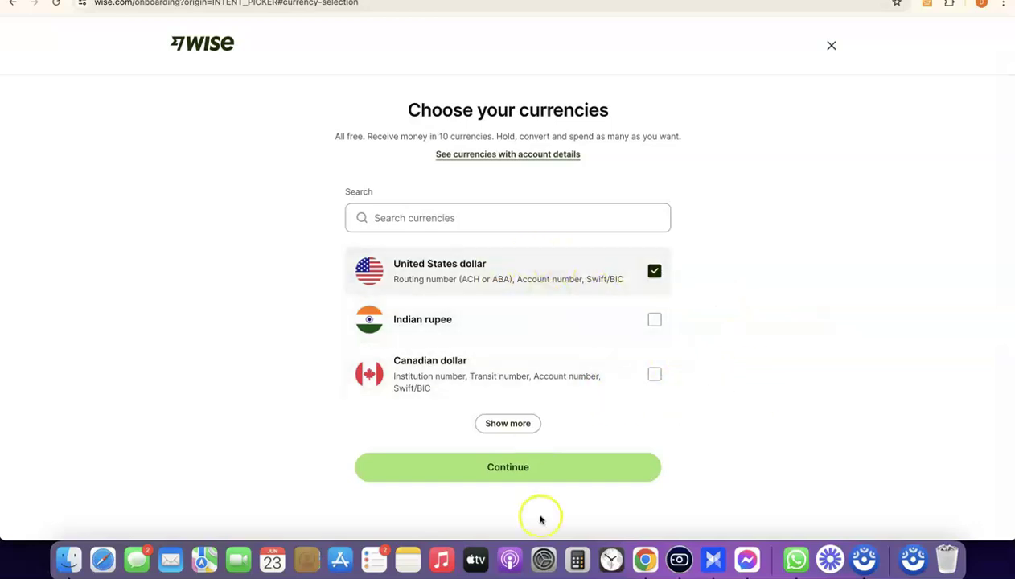
left_click(510, 469)
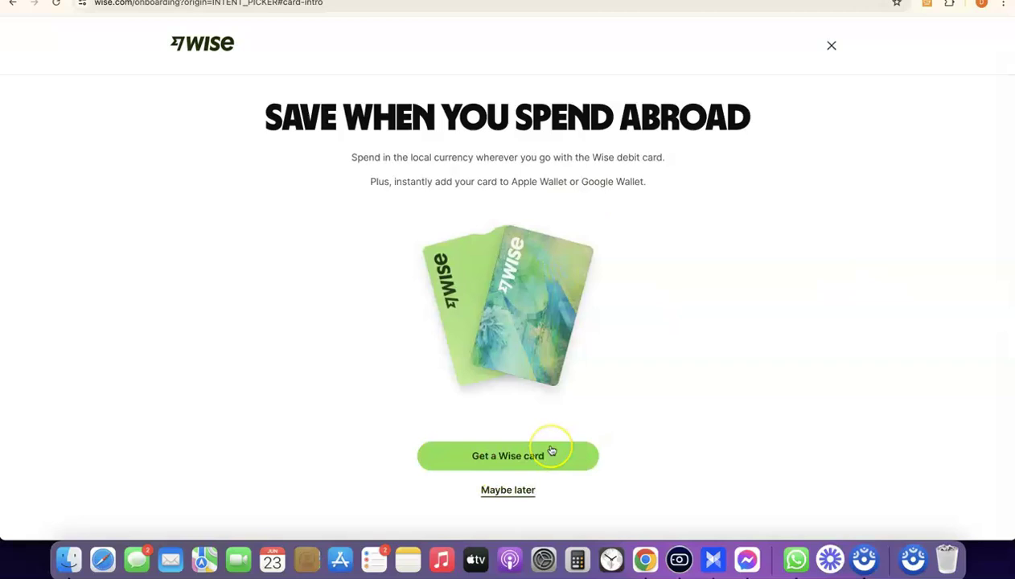
- Put off getting a Wise card and agree to the Terms of Use at the end of the document
left_click(513, 491)
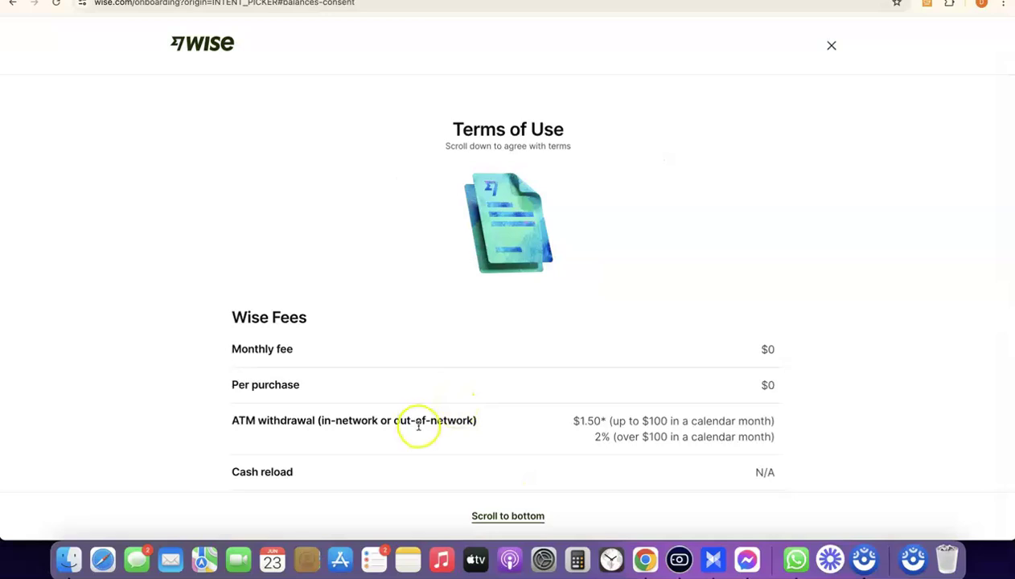
left_click(509, 516)
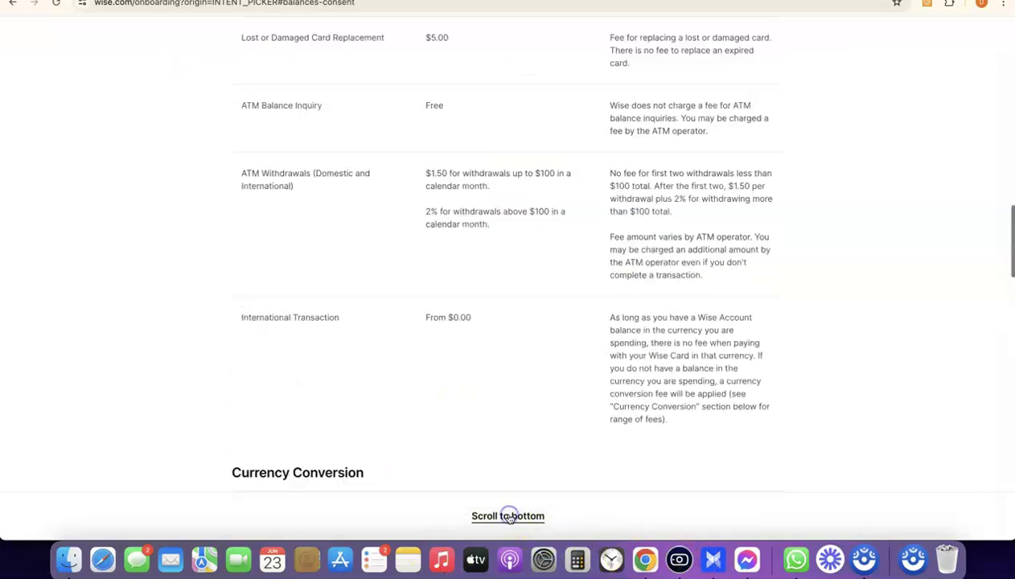
left_click(511, 452)
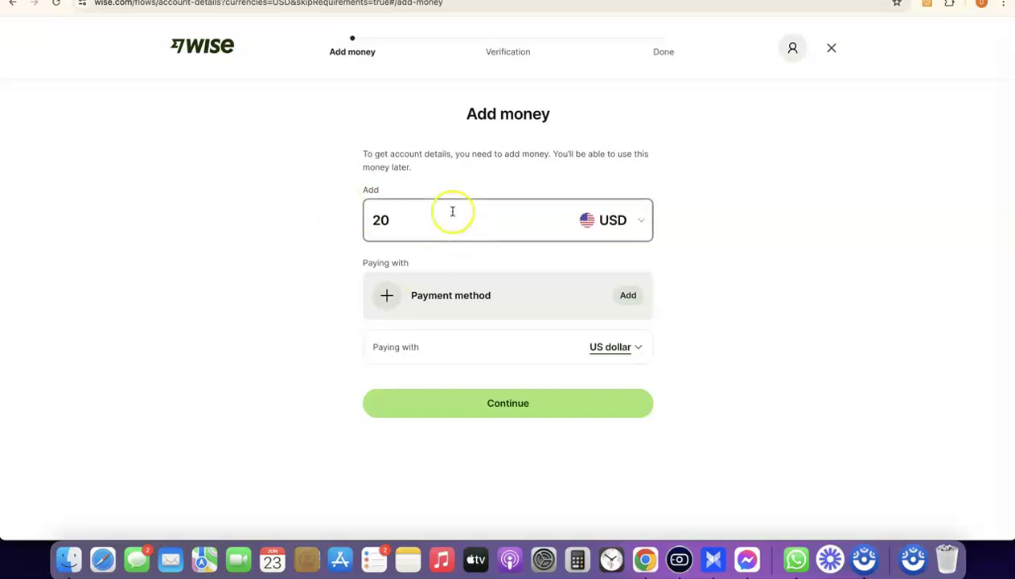
- Select credit card as the payment method for adding 20 USD
left_click(503, 402)
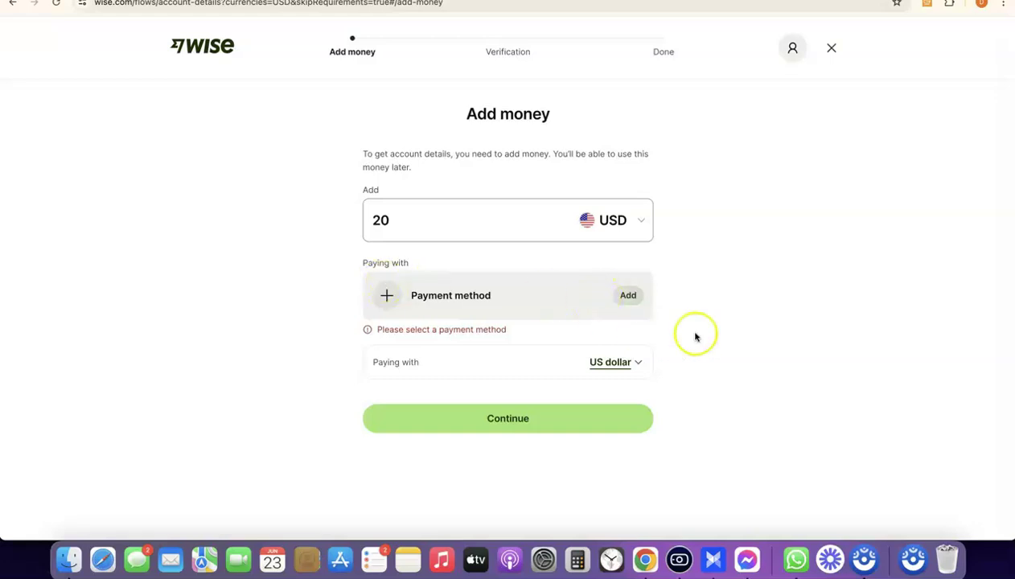
left_click(629, 296)
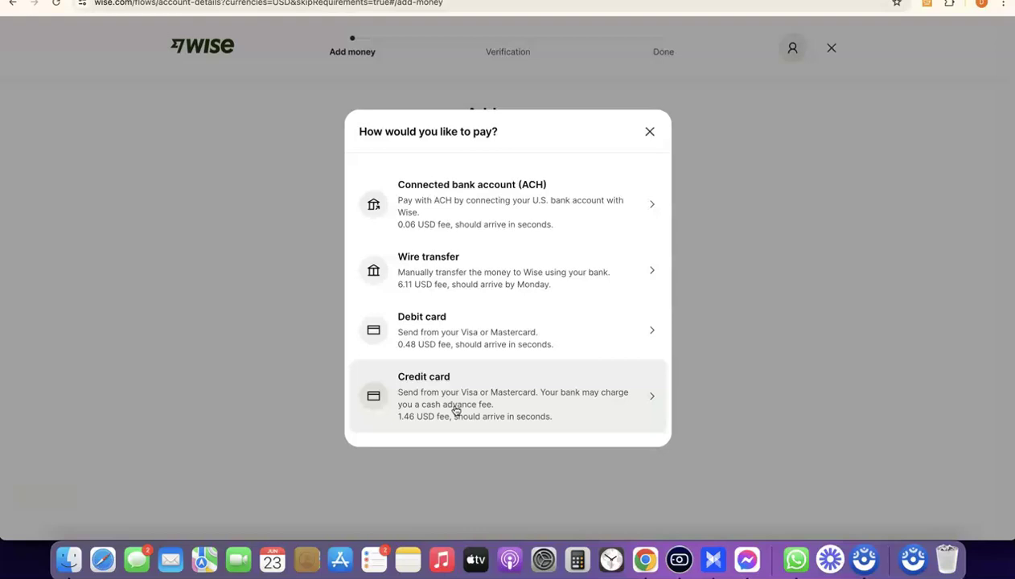
left_click(415, 389)
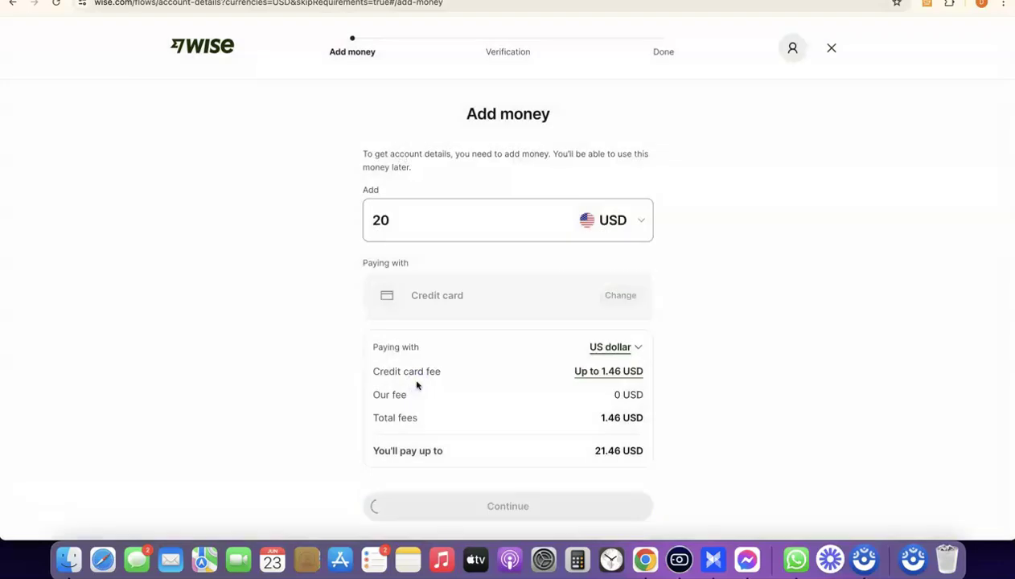
- Change the payment method for the 20 USD top-up to debit card and continue
left_click(609, 294)
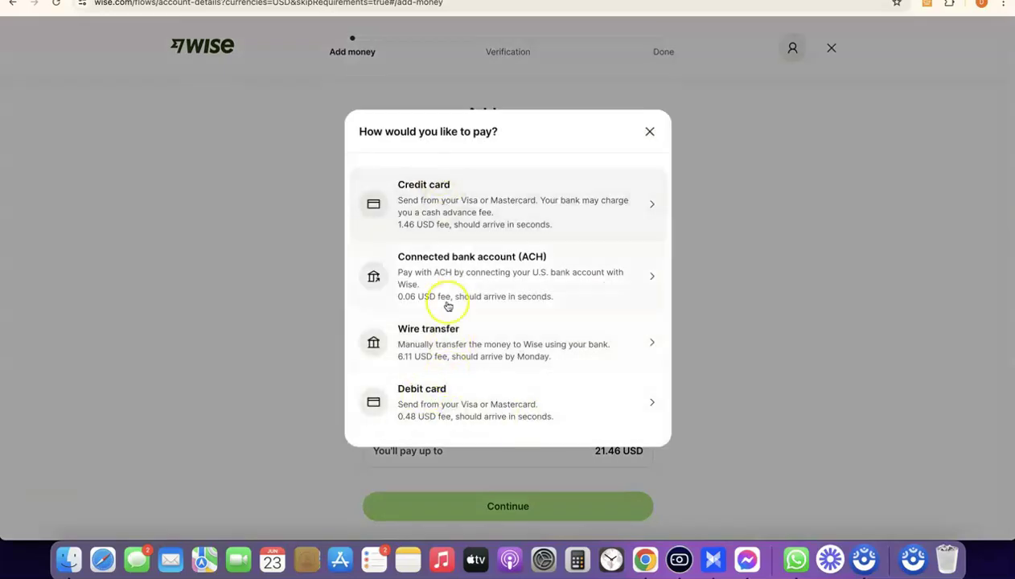
left_click(404, 400)
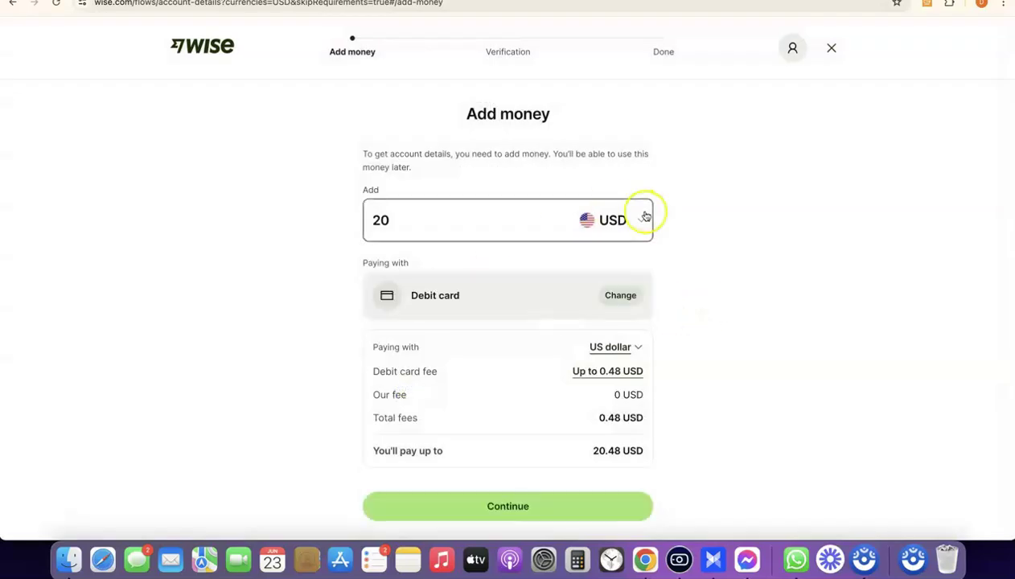
scroll(530, 189, "down", 1)
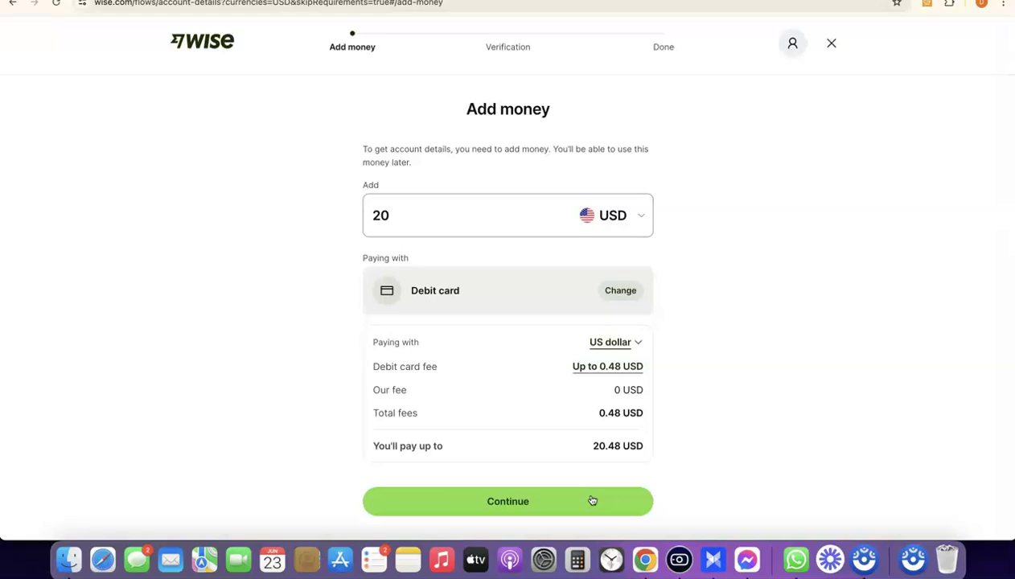
left_click(579, 498)
left_click(757, 163)
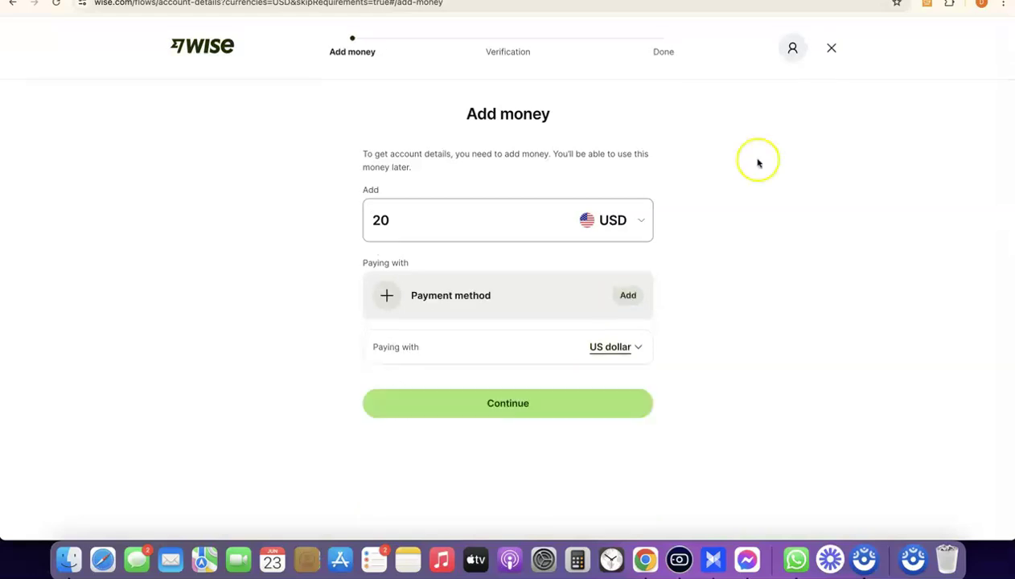